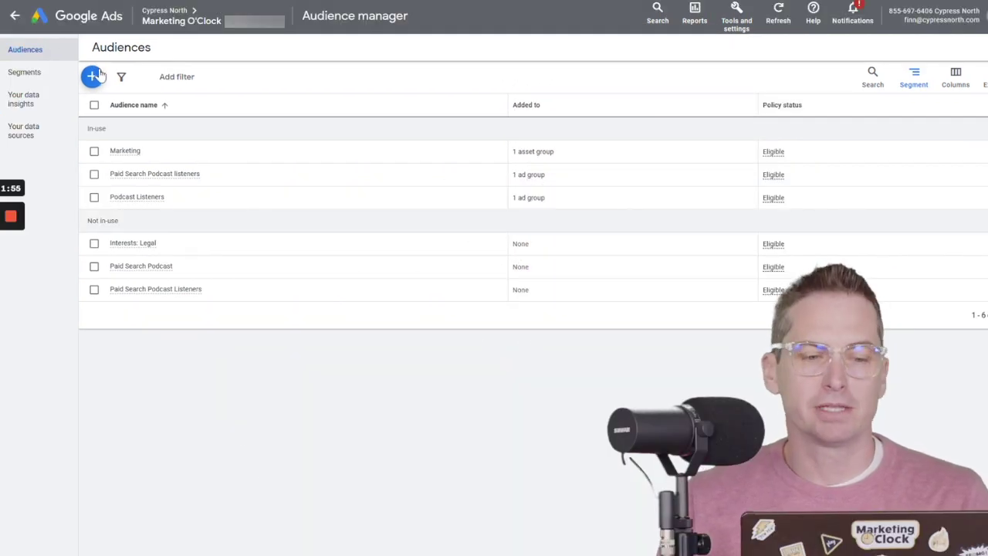
# Start a new audience from the Audience manager list
pyautogui.click(92, 77)
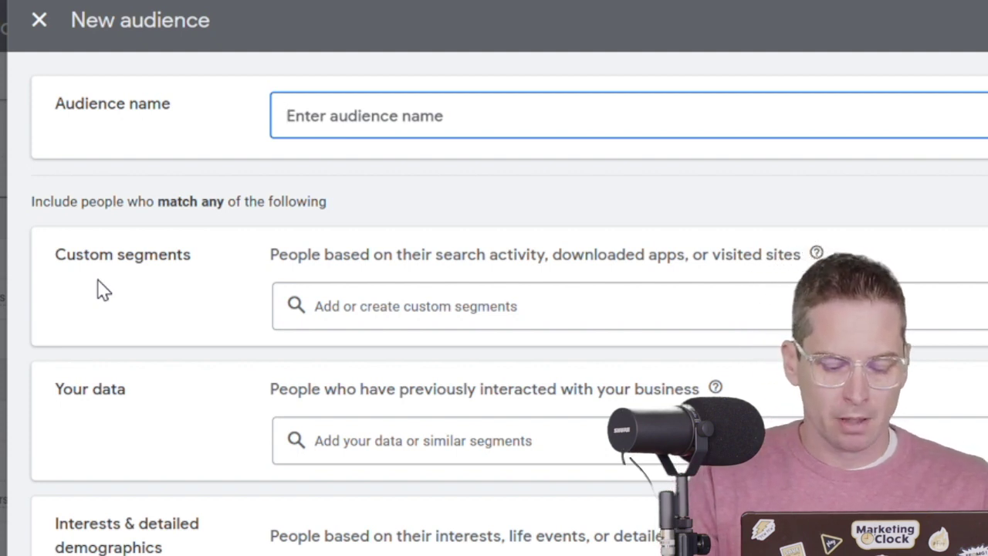
# Name the new audience 'Software Intent'
pyautogui.write('Software ')
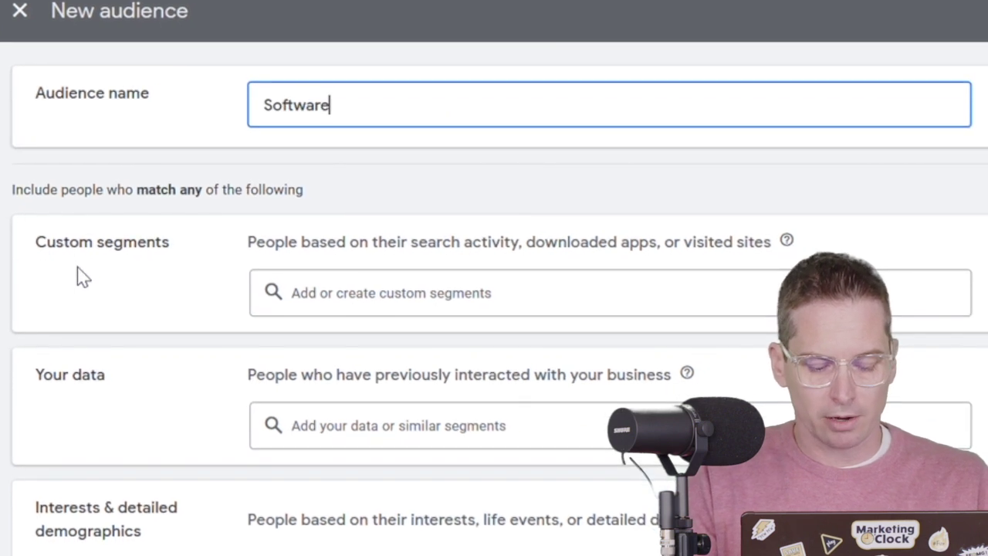
pyautogui.write('Intent')
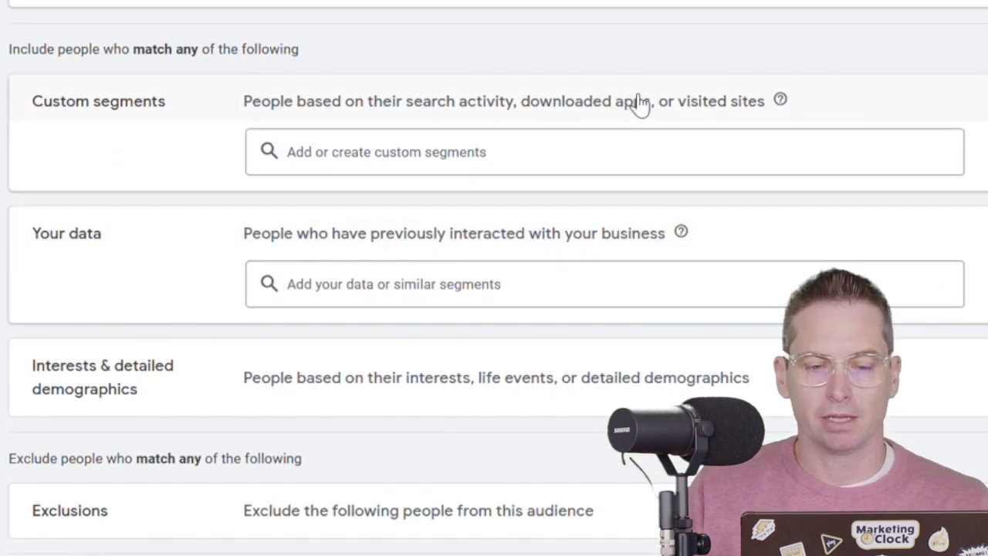
# Open a blank New custom segment form from the custom segments box
pyautogui.click(686, 153)
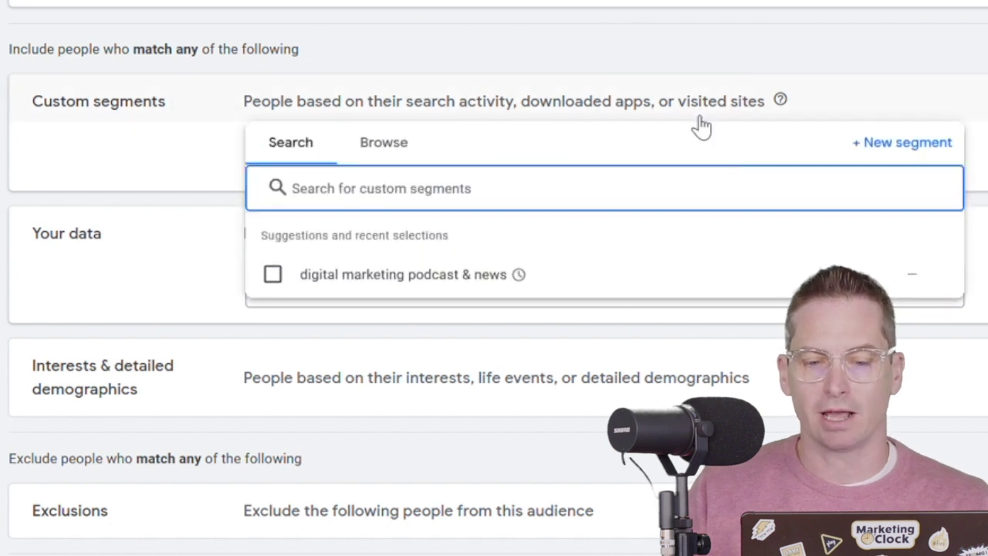
pyautogui.click(906, 154)
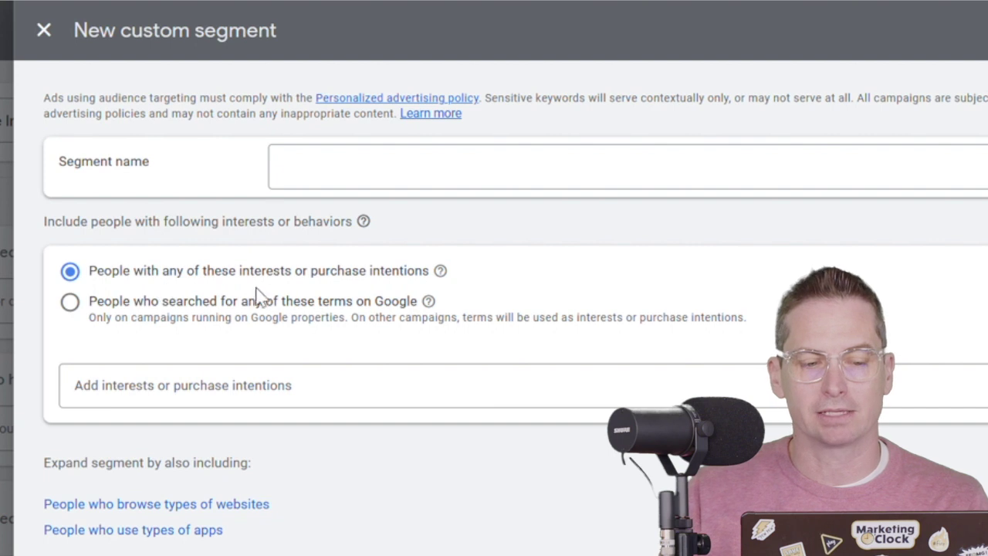
# Name the custom segment 'SEO Software Intent'
pyautogui.moveTo(430, 302)
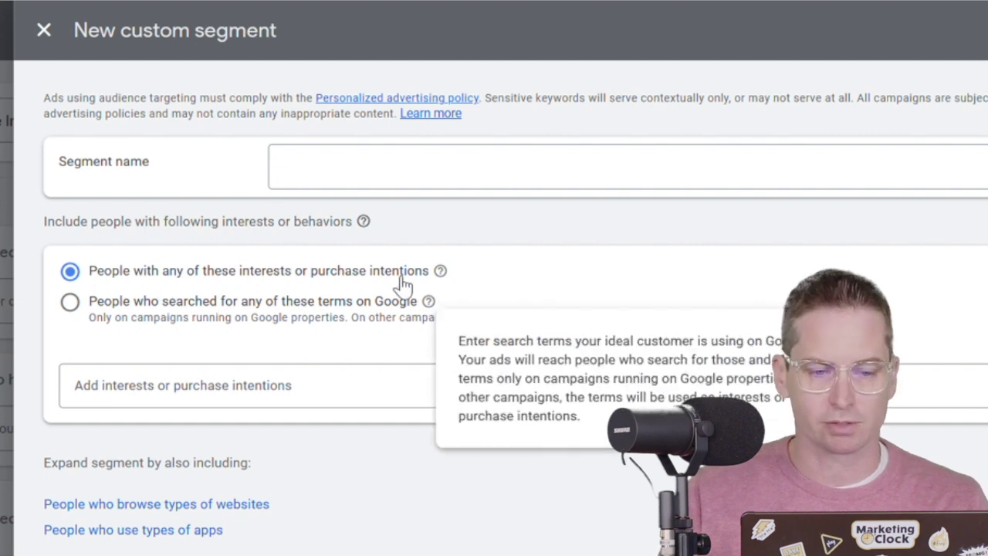
pyautogui.click(394, 162)
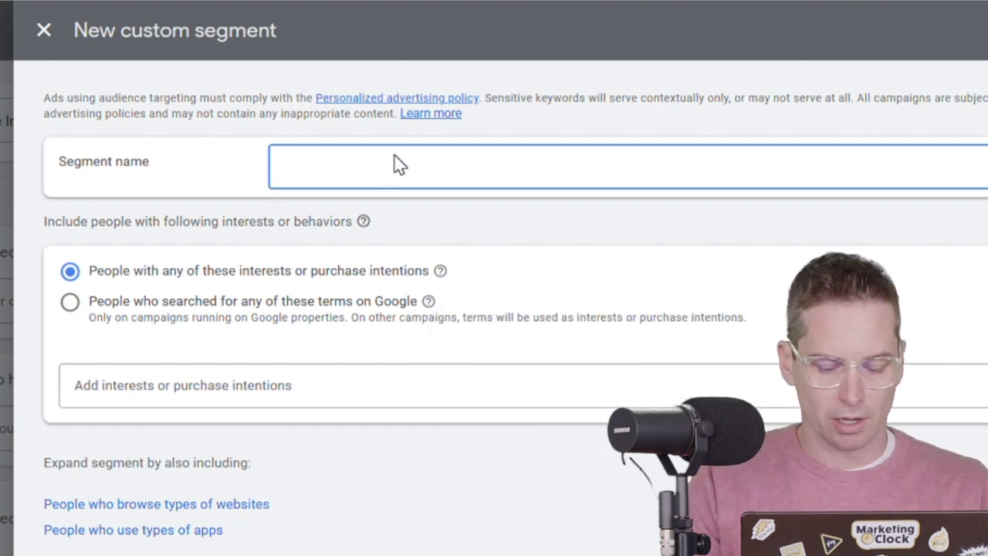
pyautogui.write('SEO Softwa')
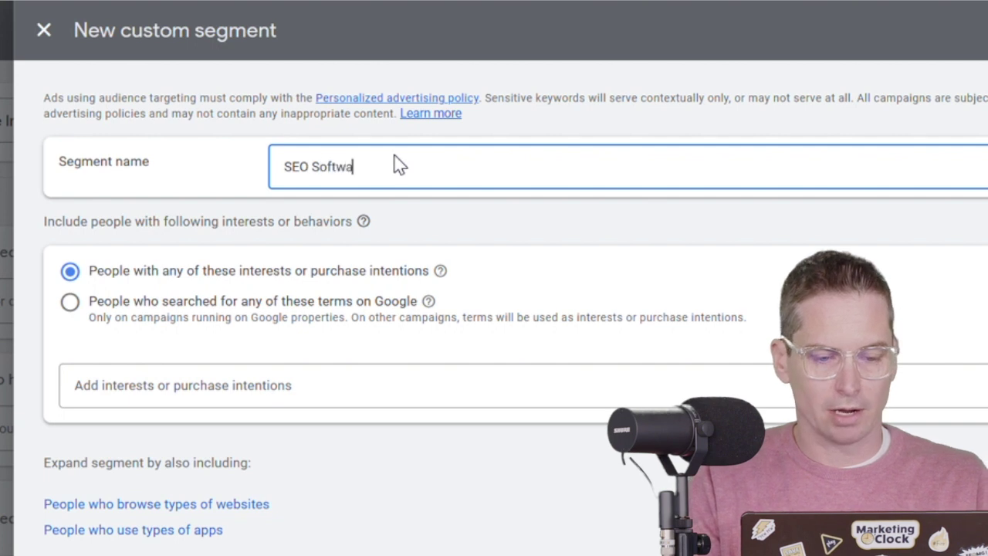
pyautogui.write('re IUnter')
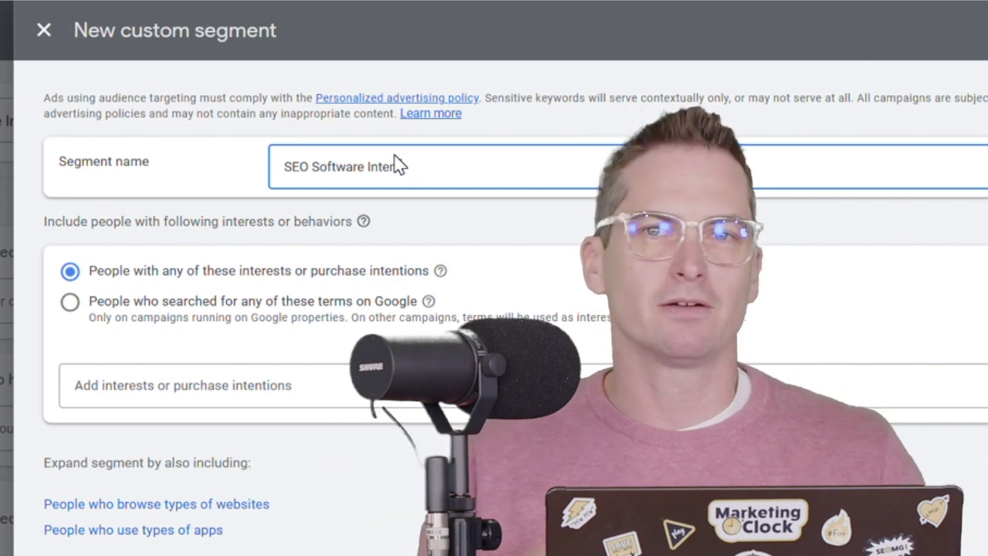
pyautogui.press('BackSpace')
pyautogui.write('nt')
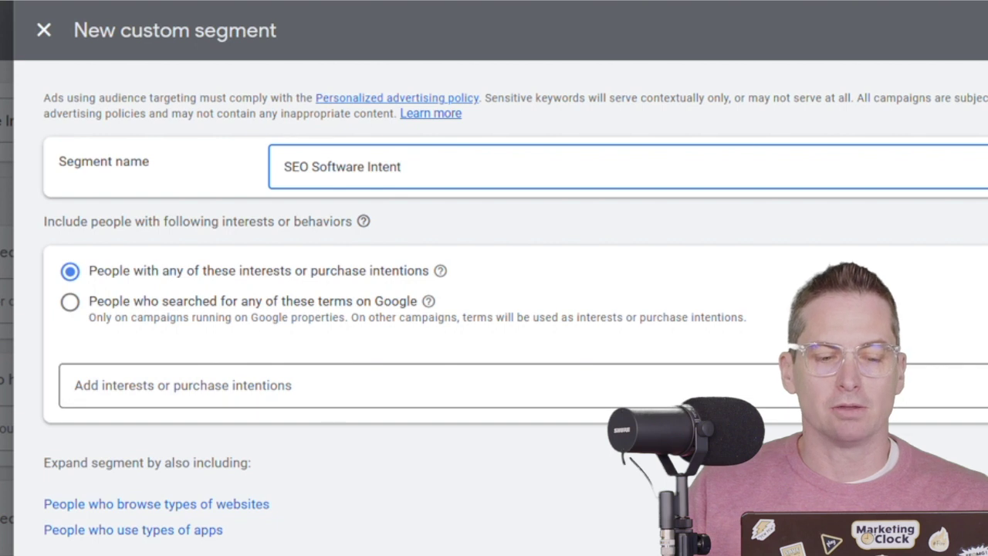
pyautogui.click(333, 371)
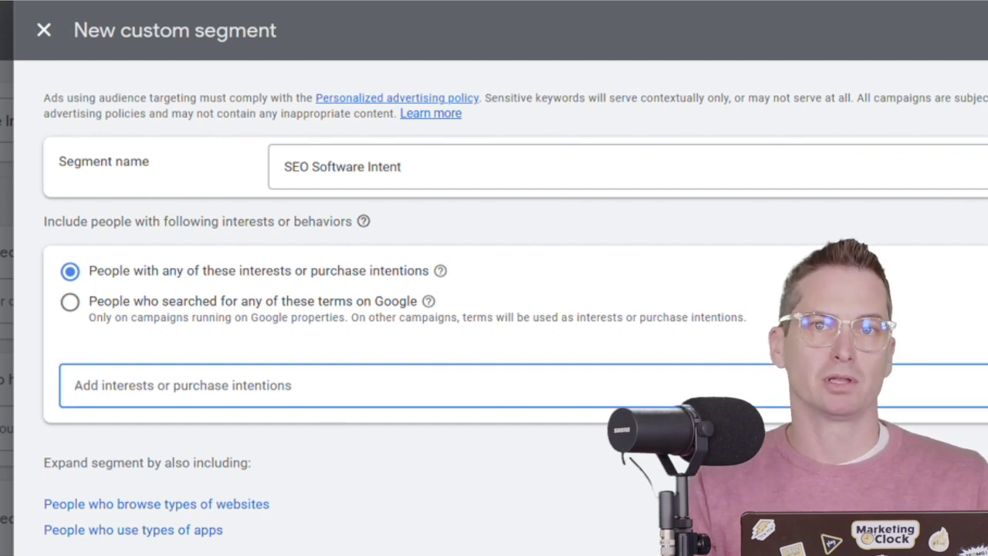
# Add interests google search optimization, keyword seo tool and seo keyword research tool
pyautogui.write('seo')
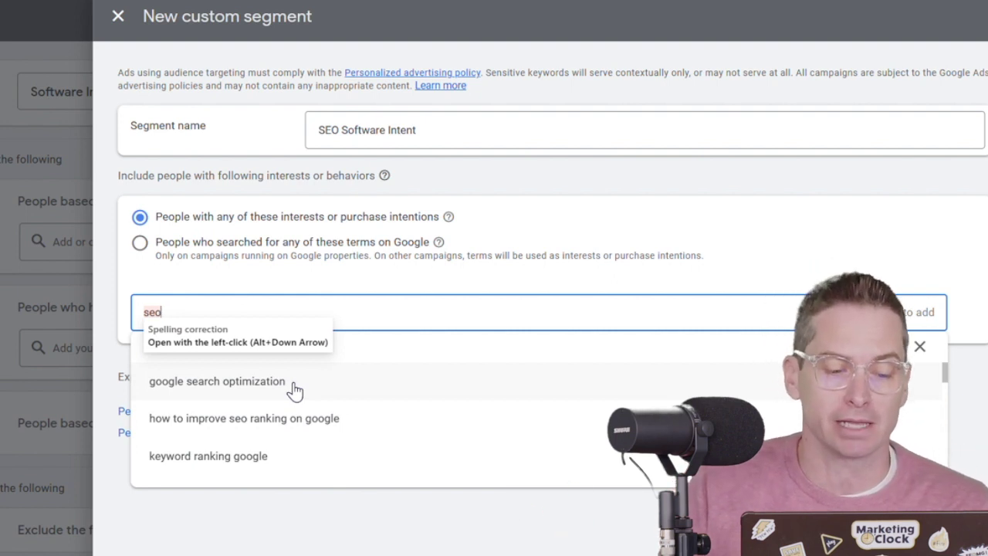
pyautogui.click(296, 386)
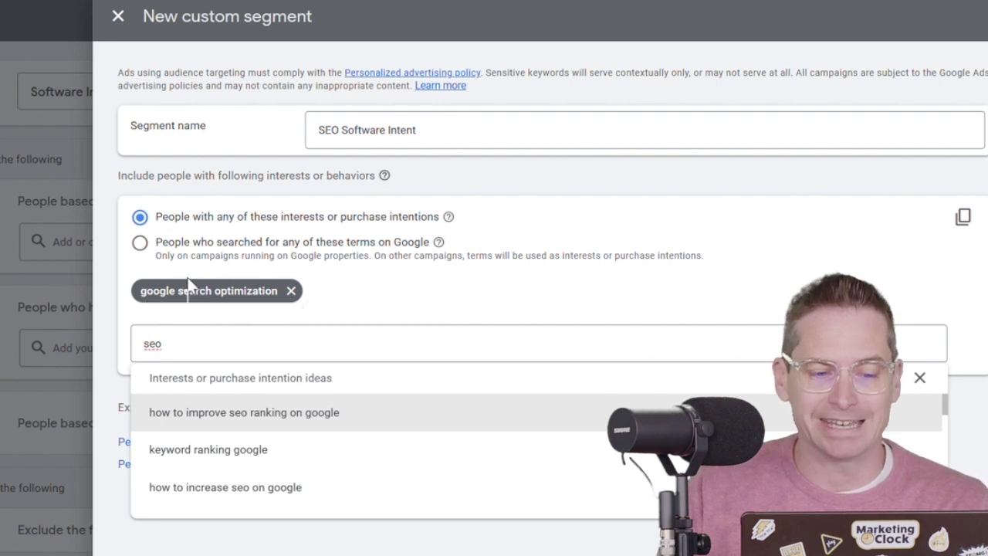
pyautogui.click(224, 343)
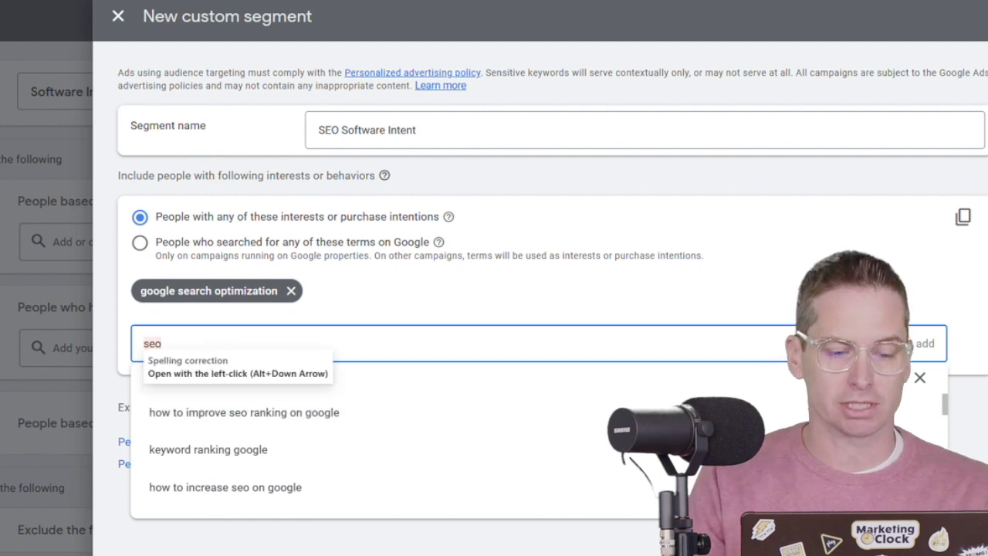
pyautogui.press('BackSpace')
pyautogui.press('BackSpace')
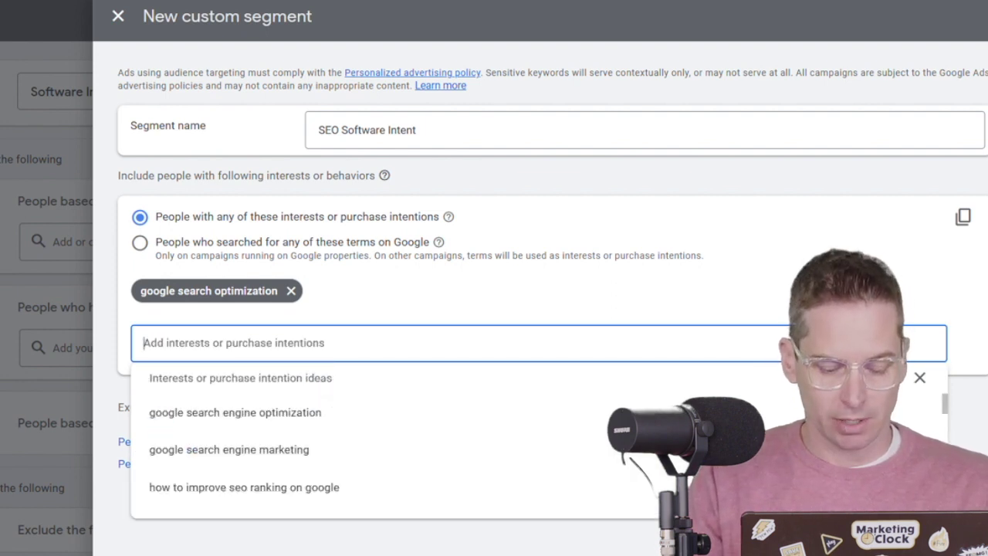
pyautogui.write('eo software')
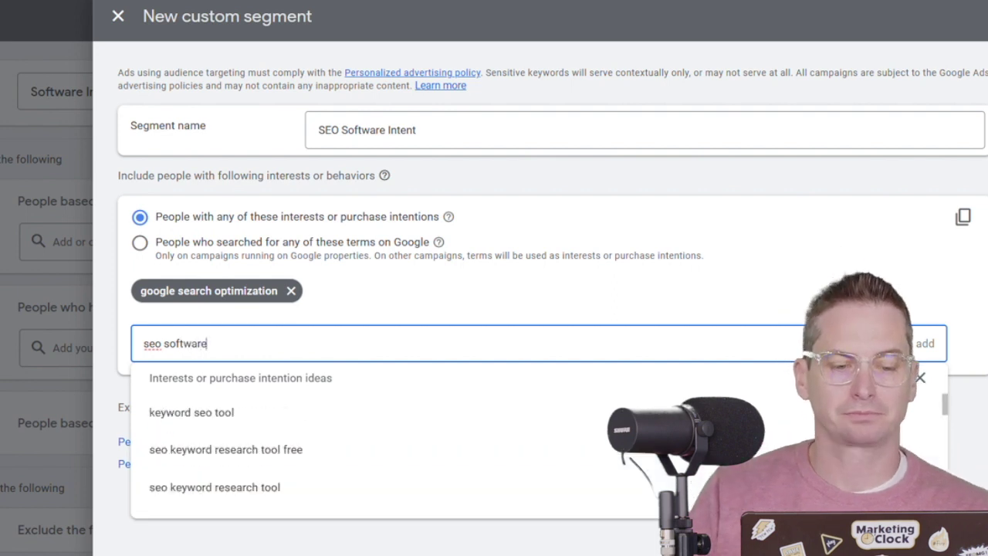
pyautogui.click(223, 415)
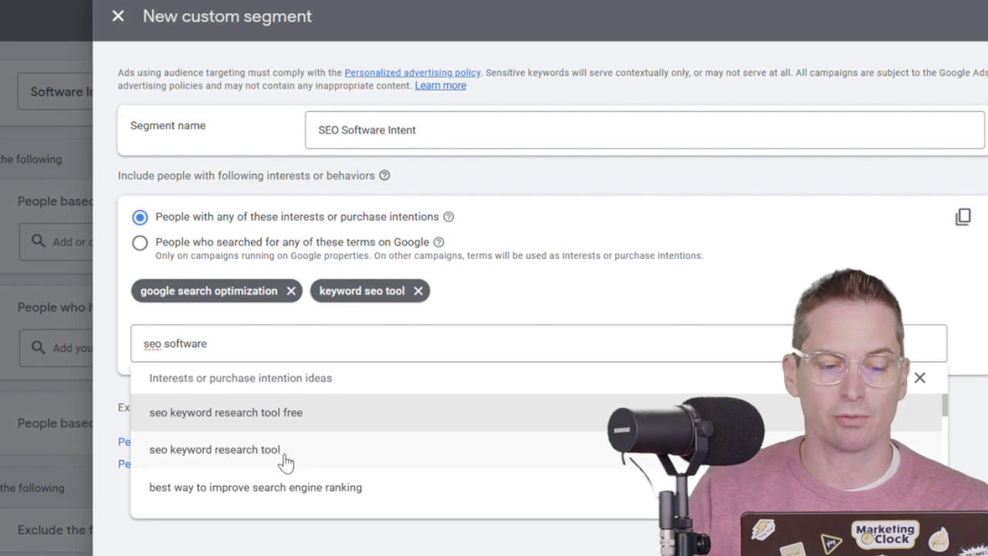
pyautogui.click(285, 453)
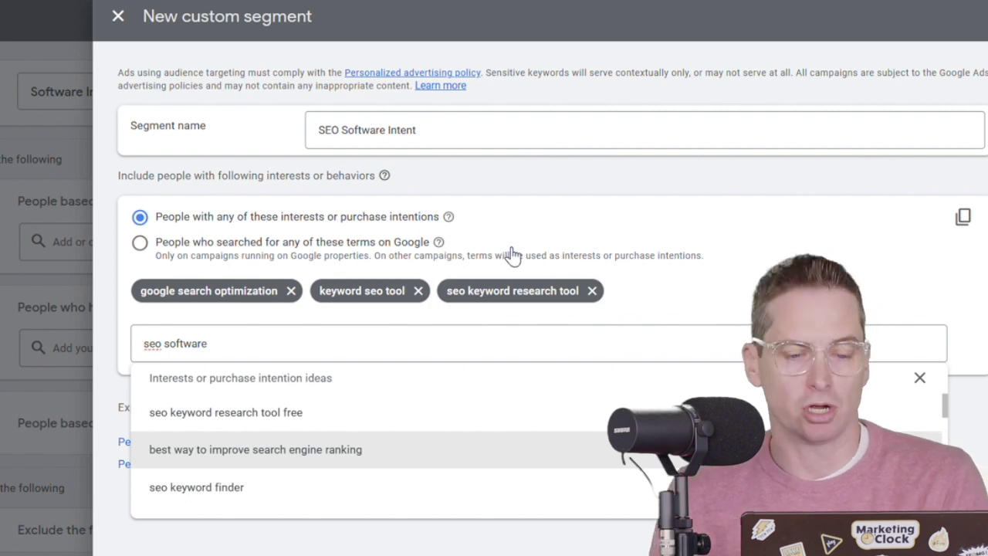
pyautogui.press('Escape')
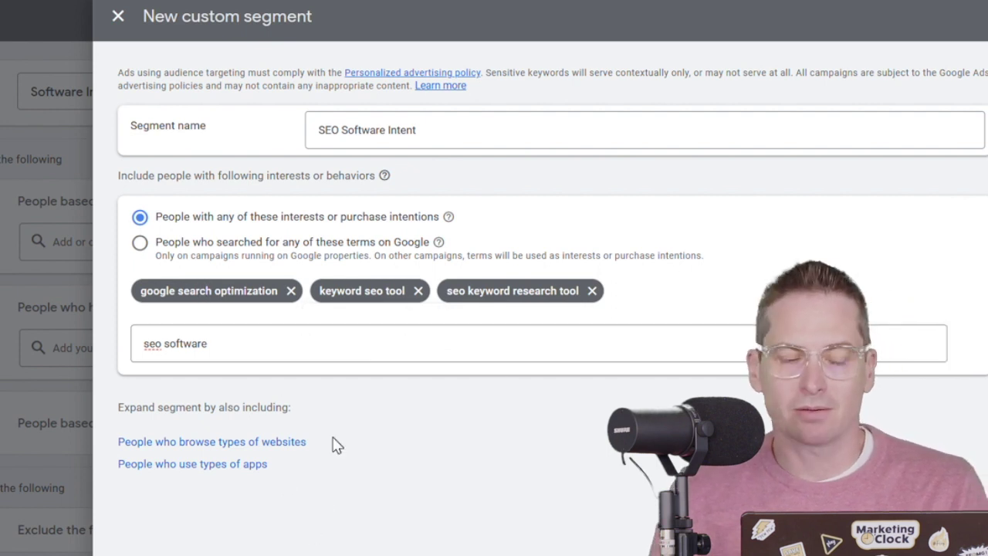
# Drop the google search optimization interest and rename the segment 'SEO Software/Tools Intent'
pyautogui.click(291, 291)
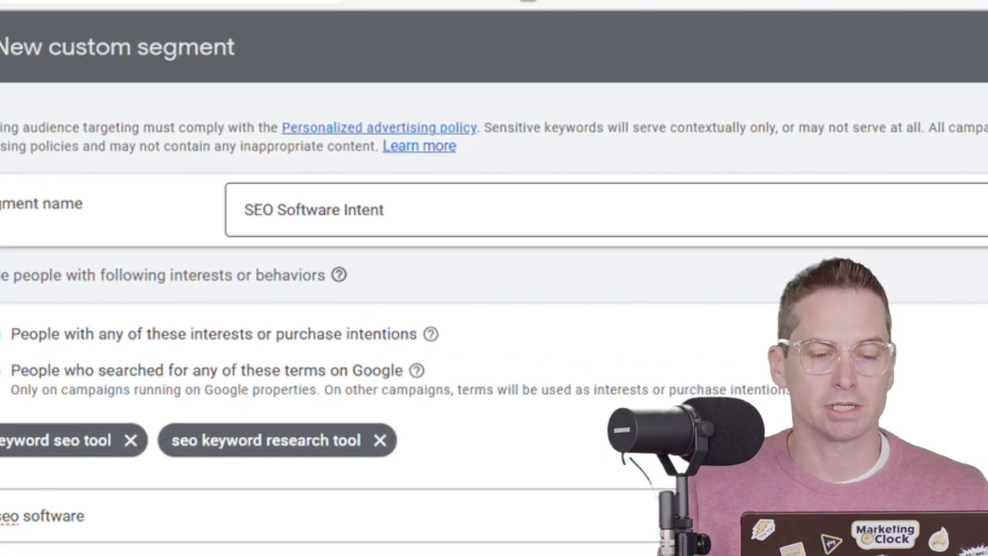
pyautogui.click(340, 210)
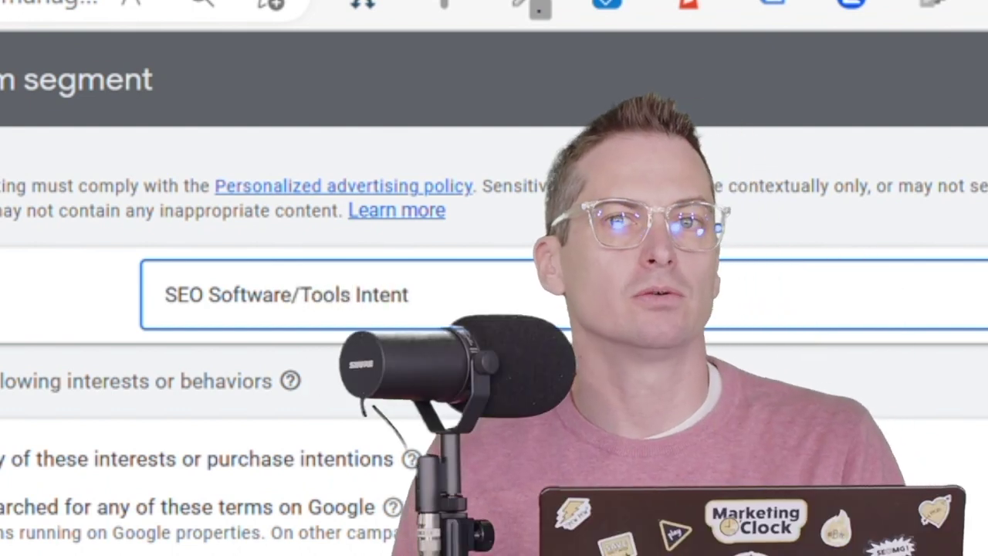
pyautogui.press('Tab')
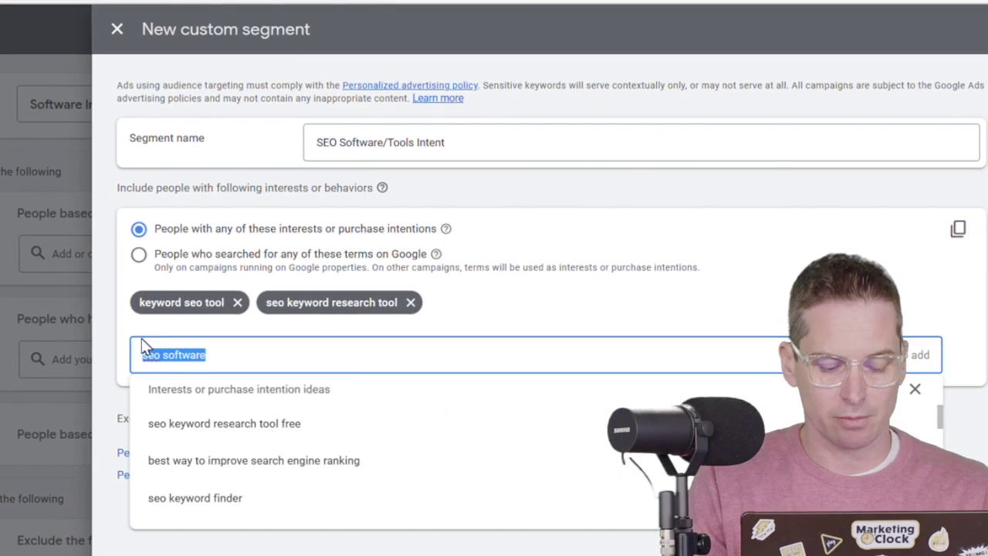
pyautogui.press('BackSpace')
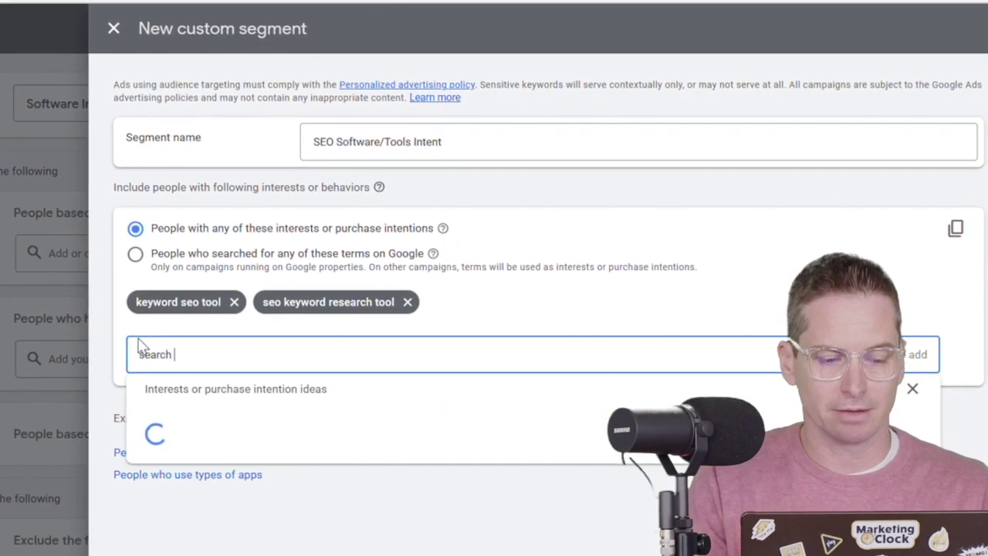
# Add 'keyword ranking google' as a third interest in the segment
pyautogui.write('ent')
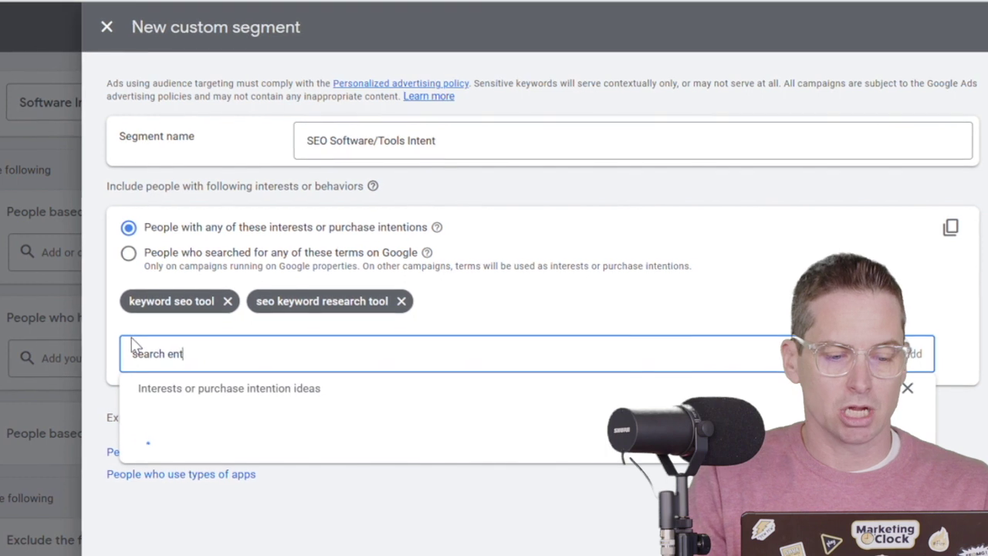
pyautogui.write('ine optimiza')
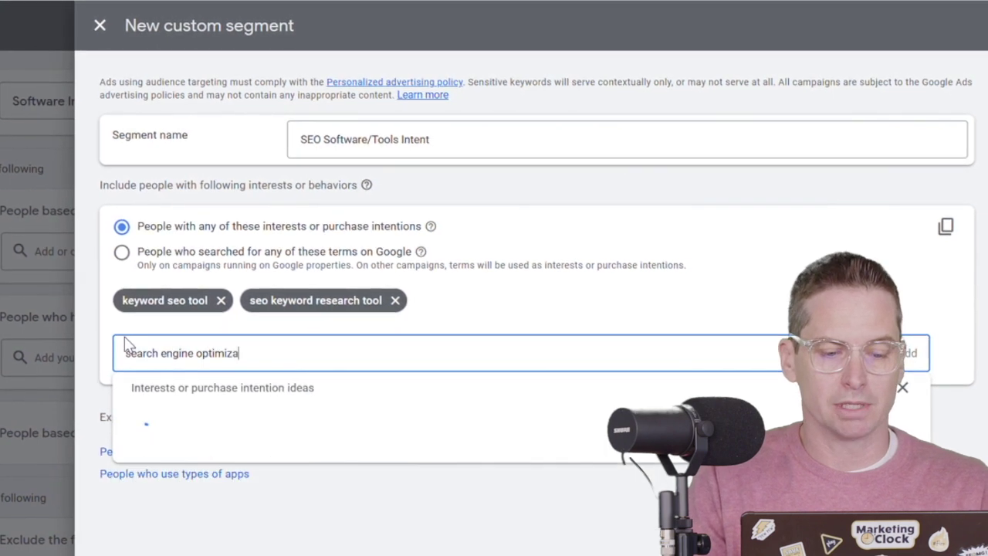
pyautogui.write('tion')
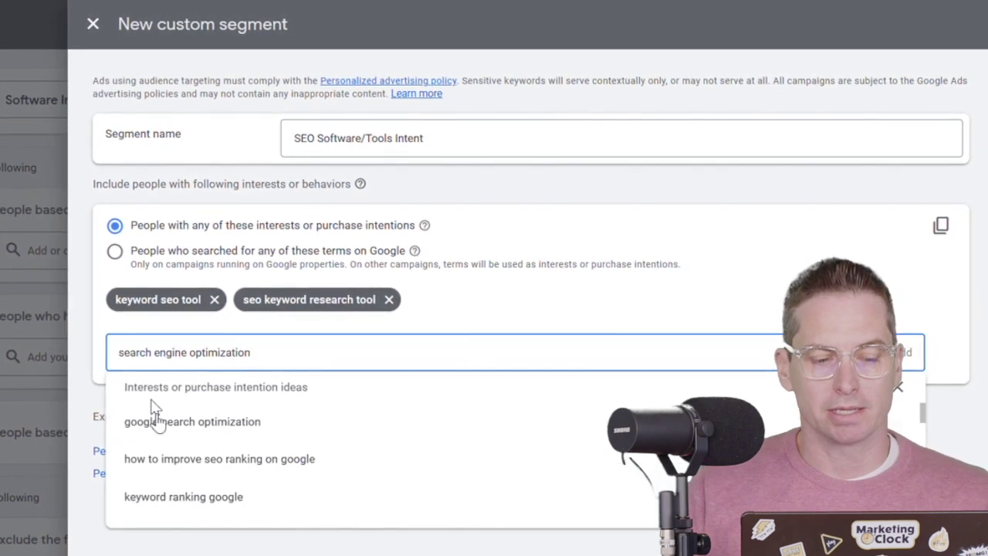
pyautogui.click(197, 501)
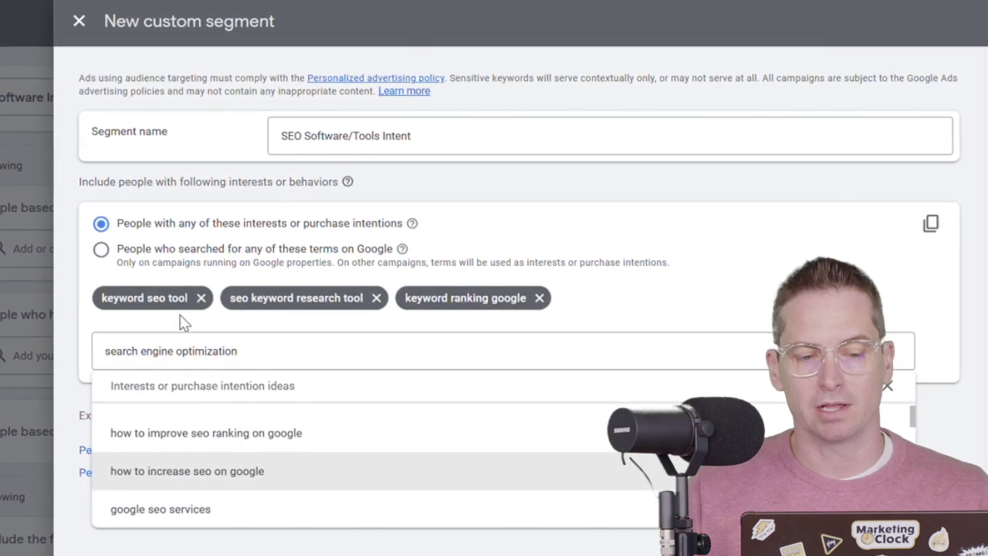
pyautogui.press('Escape')
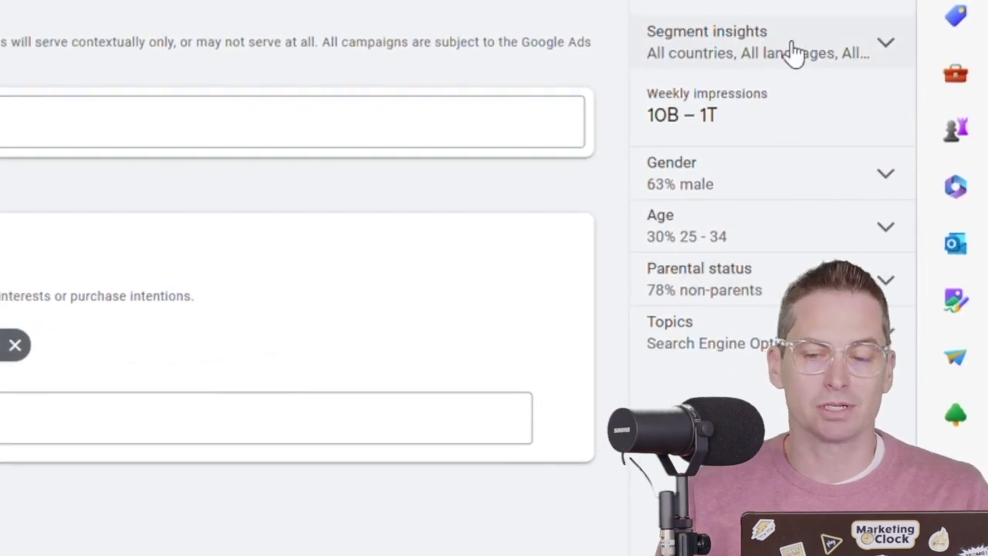
pyautogui.click(793, 48)
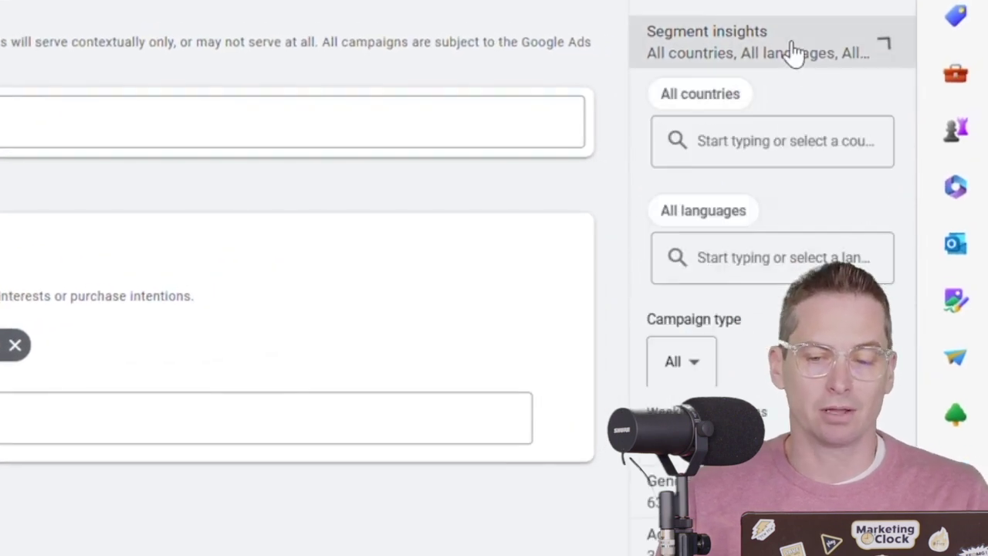
# Restrict the segment insights to United States
pyautogui.click(768, 162)
pyautogui.write('us')
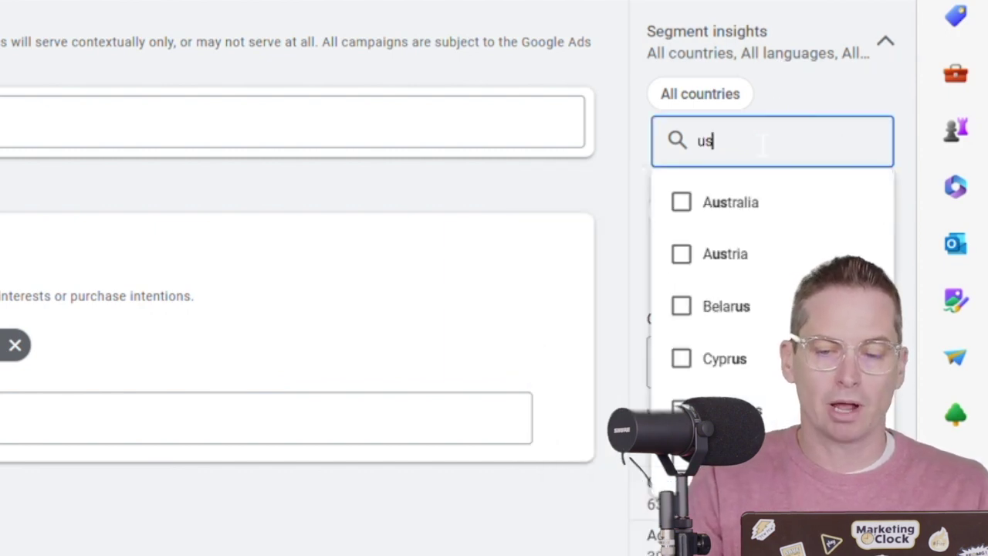
pyautogui.press('BackSpace')
pyautogui.write('n')
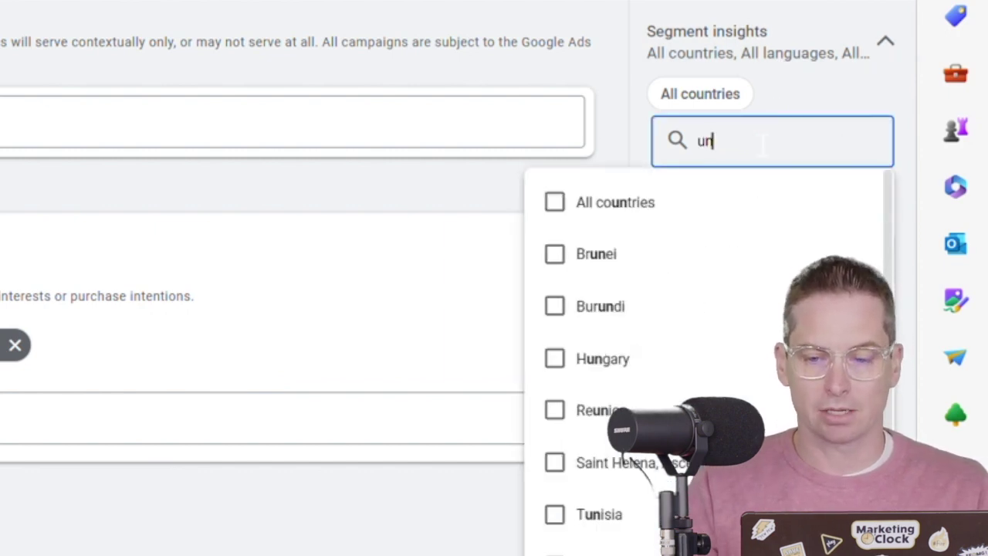
pyautogui.write('i')
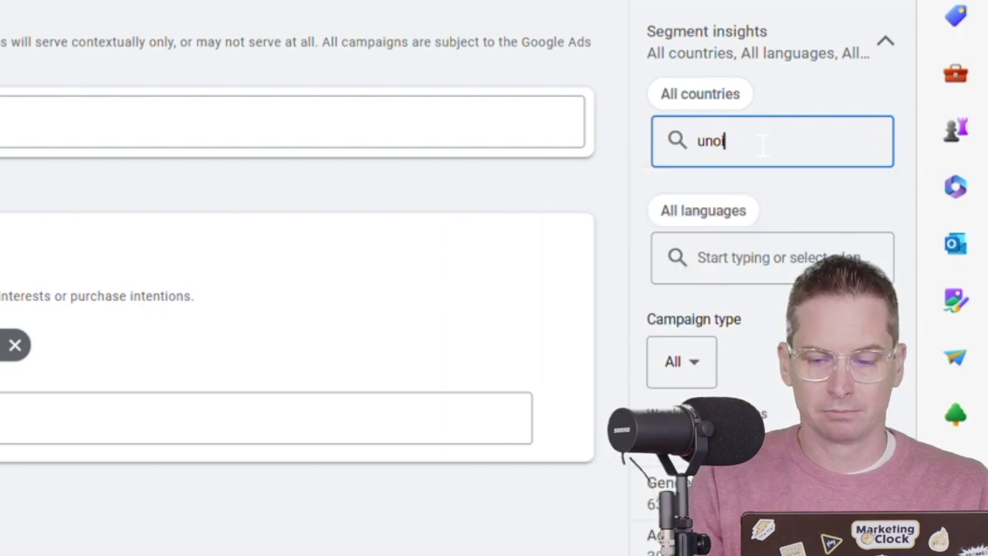
pyautogui.write('ted')
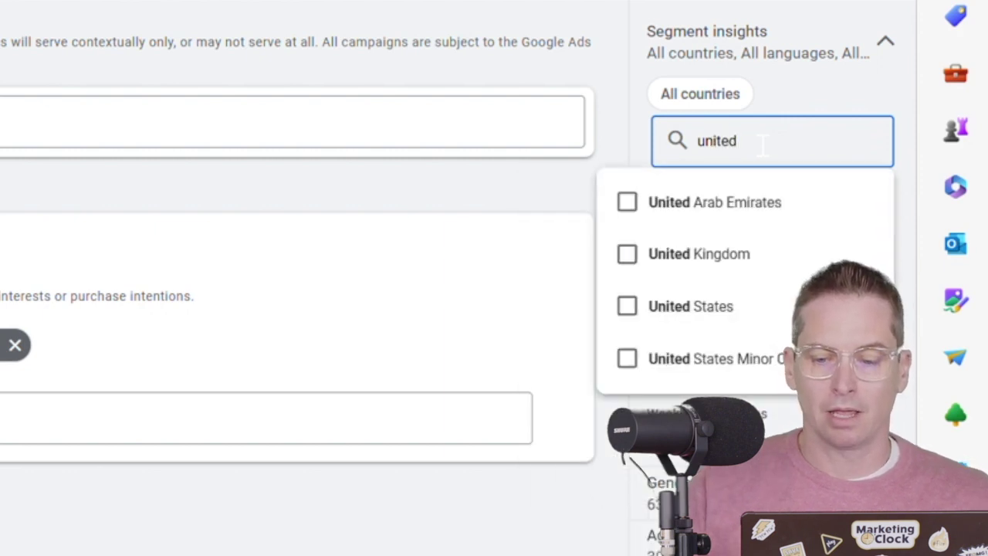
pyautogui.click(715, 313)
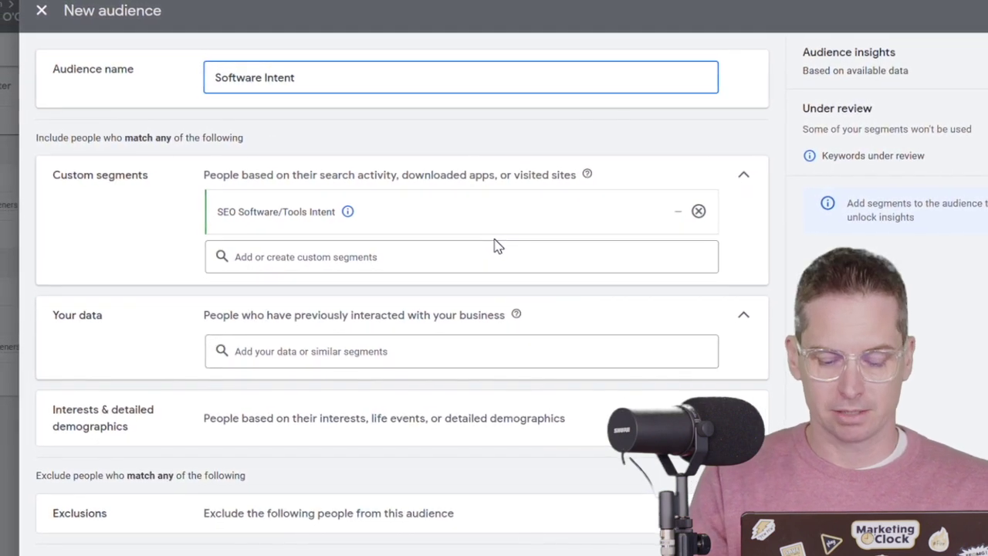
# Rename the audience 'SEO Software/Tools Intent - Purchase Intent' and save it
pyautogui.write('- Purch')
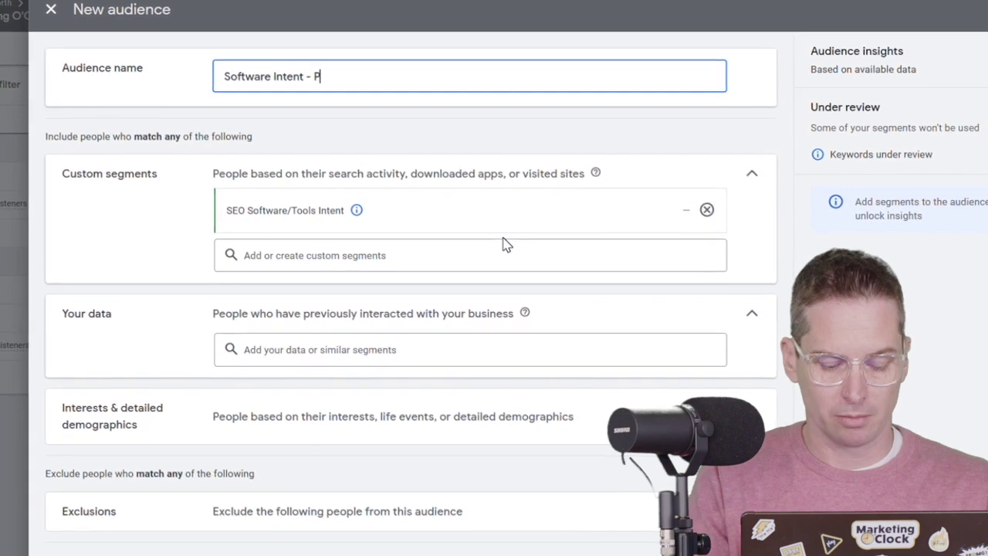
pyautogui.write('ase In')
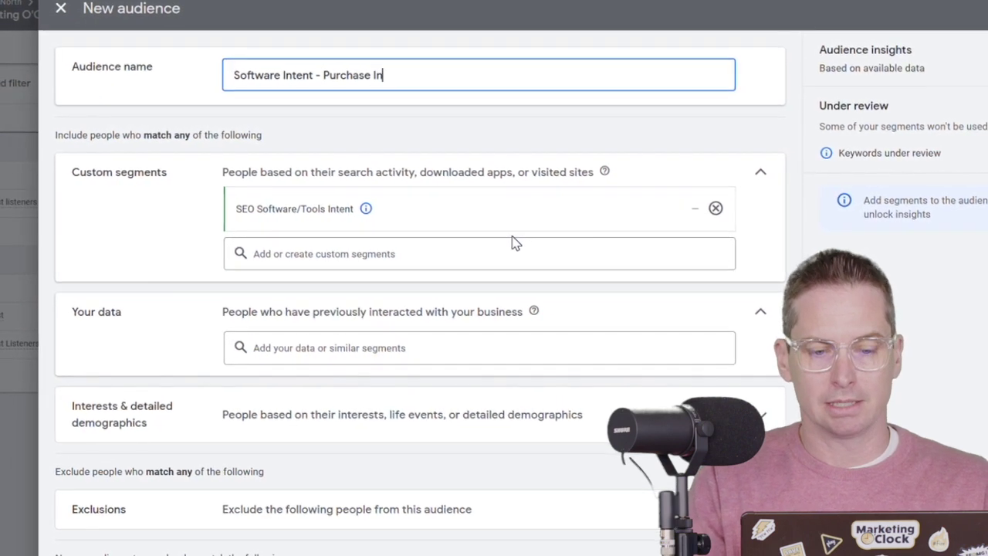
pyautogui.write('tent')
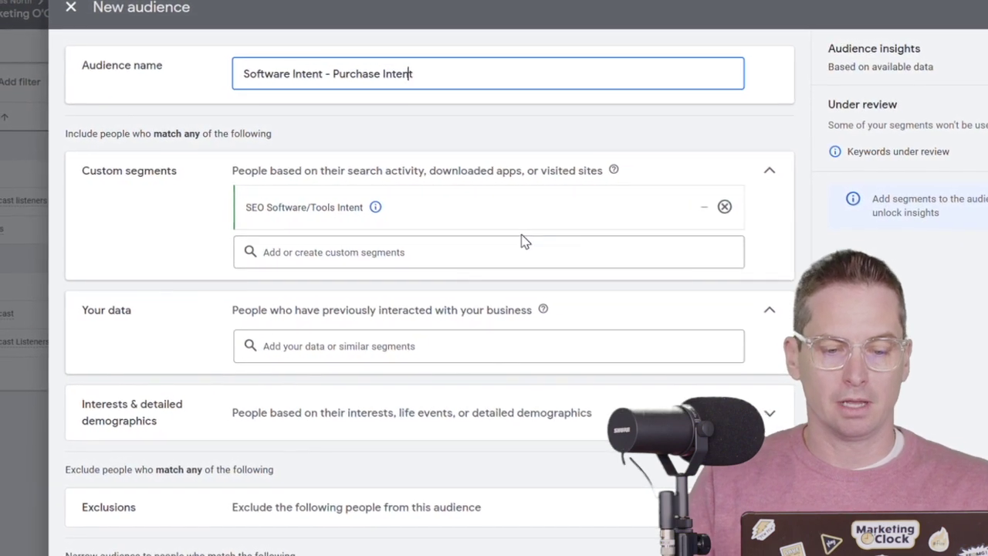
pyautogui.press('Left')
pyautogui.press('Left')
pyautogui.press('Left')
pyautogui.press('Left')
pyautogui.press('Left')
pyautogui.press('Left')
pyautogui.press('Left')
pyautogui.press('Left')
pyautogui.press('Left')
pyautogui.press('Left')
pyautogui.press('Left')
pyautogui.press('Left')
pyautogui.press('Left')
pyautogui.press('Left')
pyautogui.press('Left')
pyautogui.press('Left')
pyautogui.press('Left')
pyautogui.press('Left')
pyautogui.press('Left')
pyautogui.press('Left')
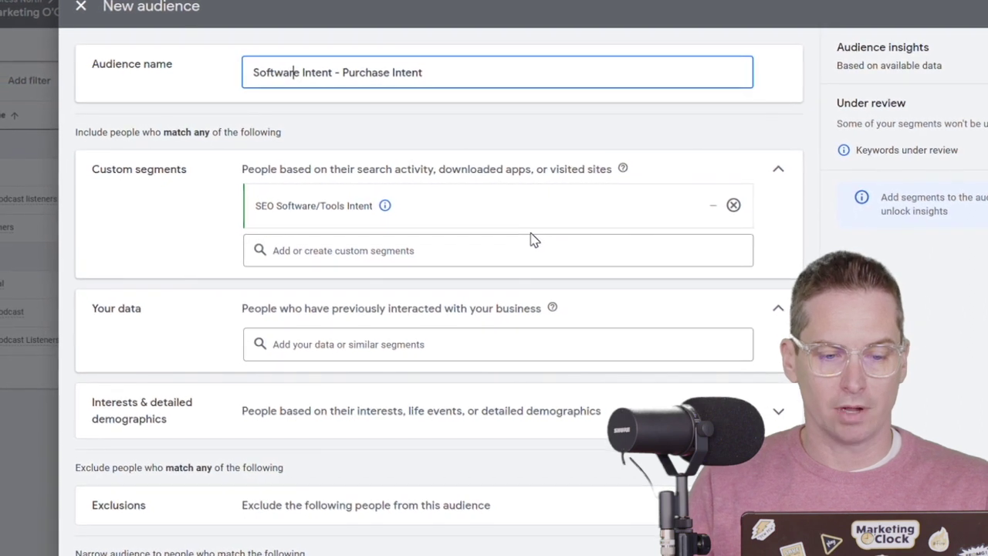
pyautogui.press('Left')
pyautogui.press('Left')
pyautogui.press('Left')
pyautogui.press('Left')
pyautogui.press('Left')
pyautogui.press('Left')
pyautogui.press('Left')
pyautogui.write('SEO')
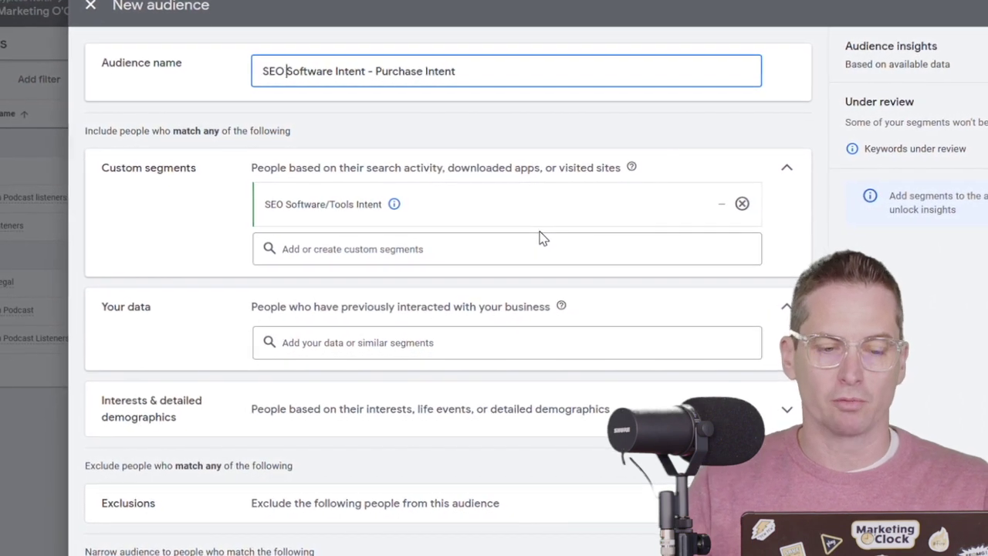
pyautogui.press('Right')
pyautogui.press('Right')
pyautogui.press('Right')
pyautogui.press('Right')
pyautogui.press('Right')
pyautogui.press('Right')
pyautogui.press('Right')
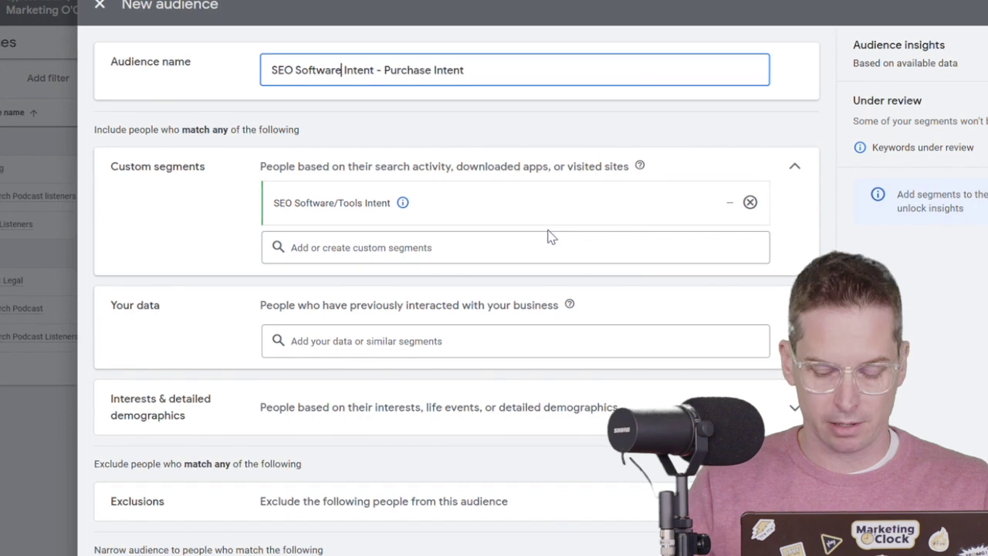
pyautogui.write('/Tools')
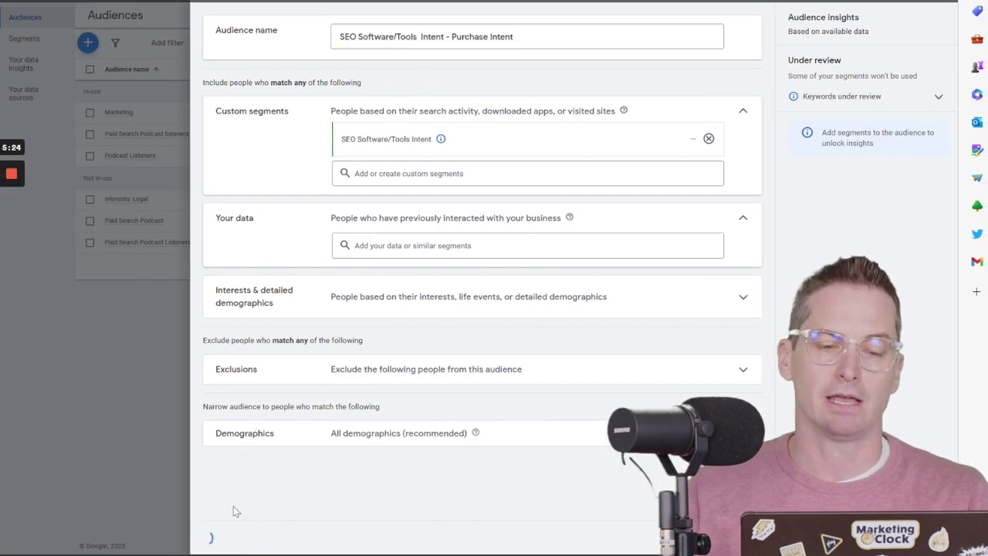
pyautogui.click(212, 542)
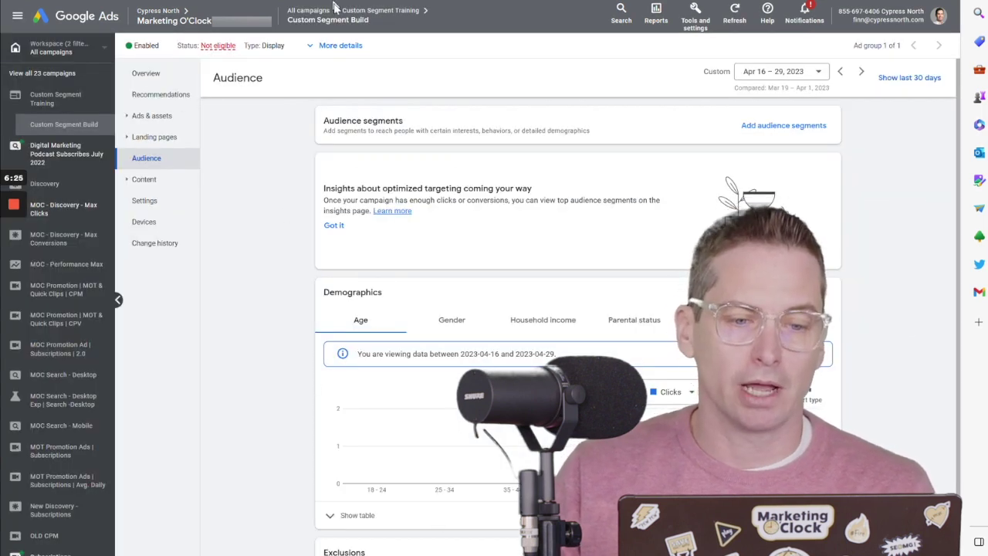
# Open the Custom Segment Build ad group's audience segments editor
pyautogui.moveTo(343, 20)
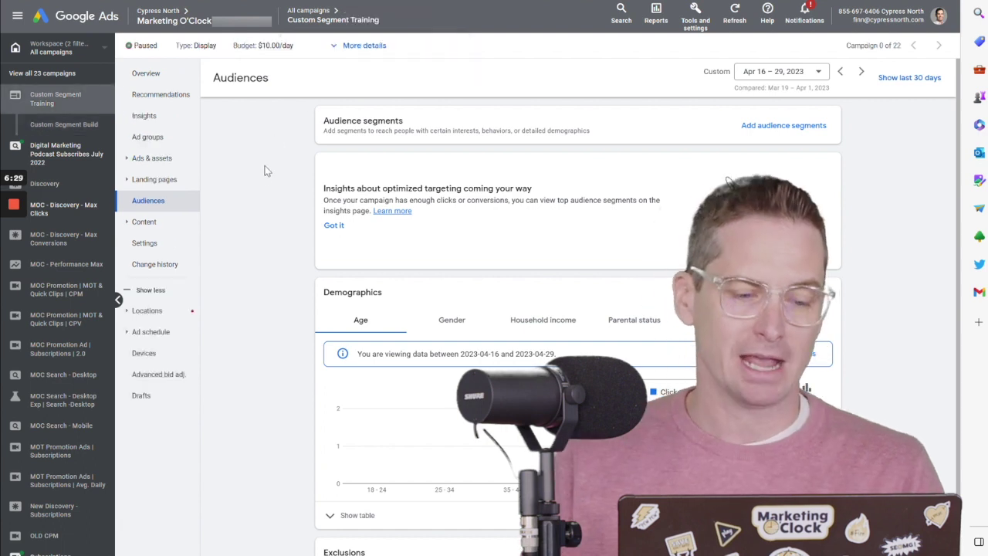
pyautogui.click(159, 136)
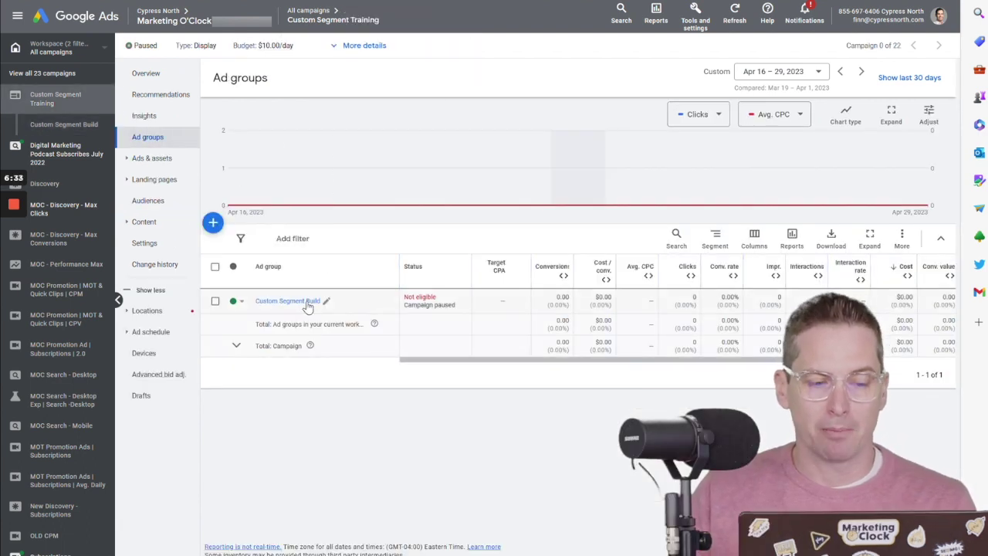
pyautogui.click(298, 300)
pyautogui.click(162, 203)
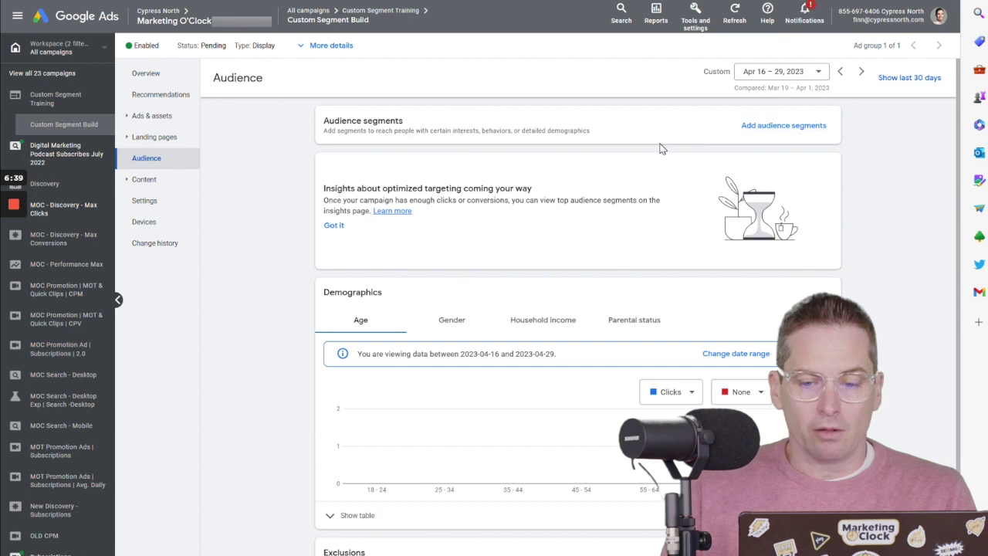
pyautogui.click(783, 125)
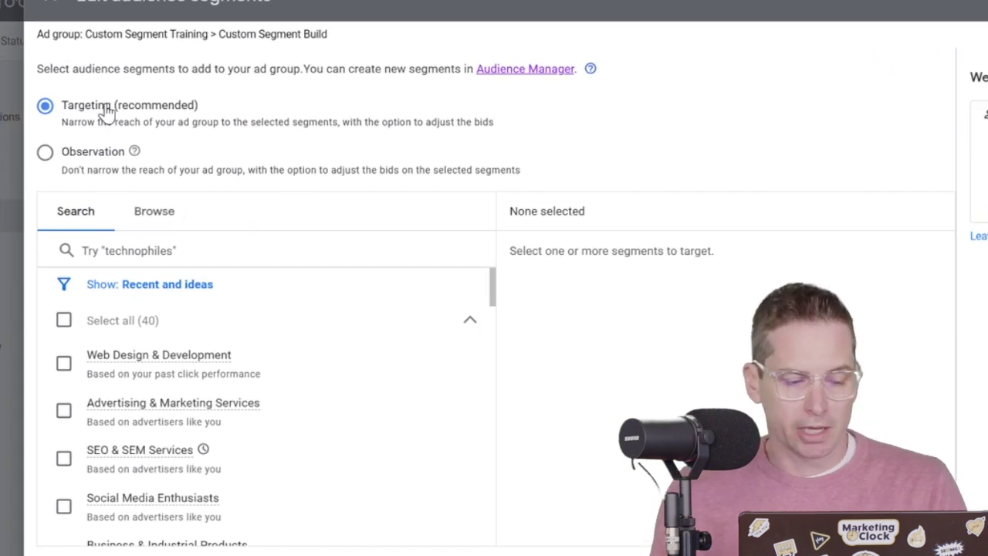
# Browse to 'Your custom audience segments' and check the SEO Software/Tools Intent segment
pyautogui.click(159, 208)
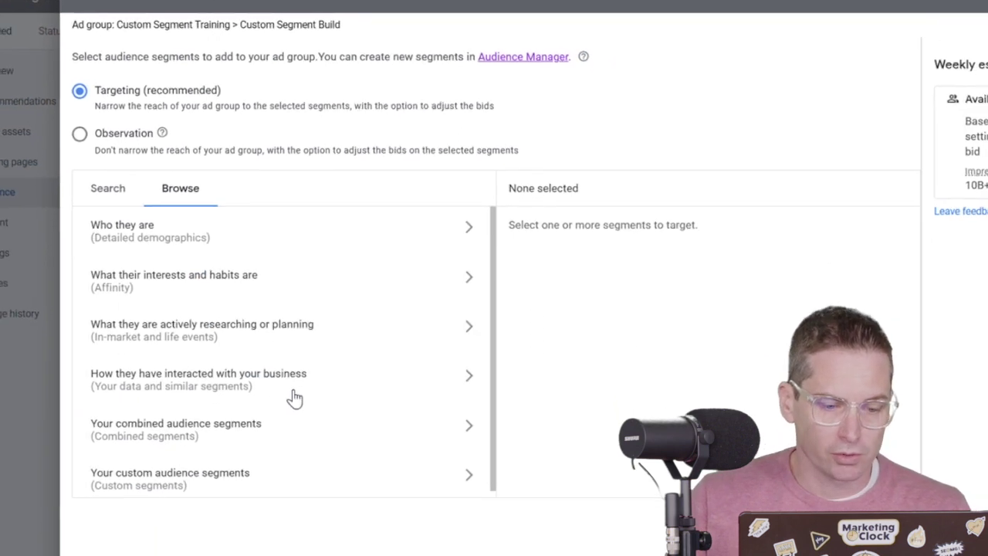
pyautogui.click(313, 438)
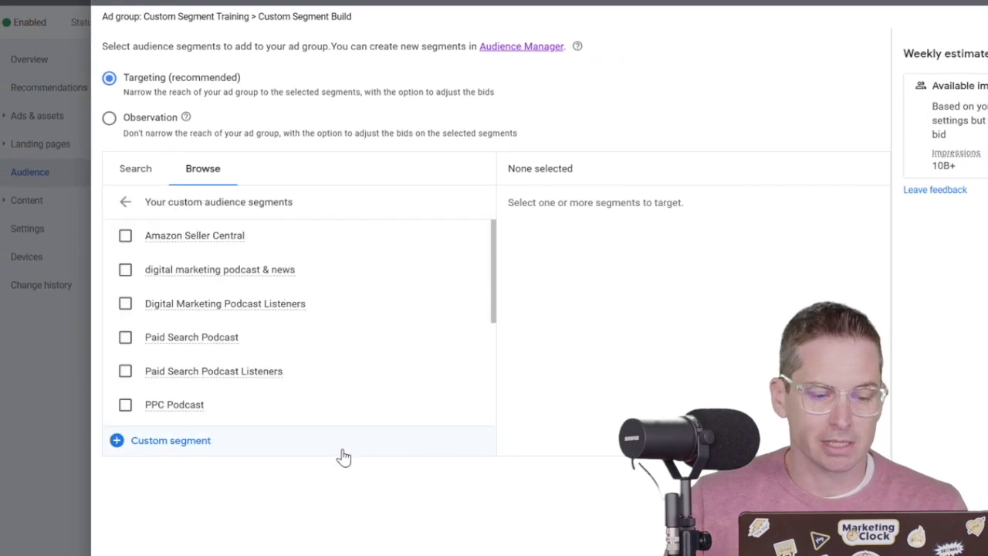
pyautogui.scroll(-3, 294, 305)
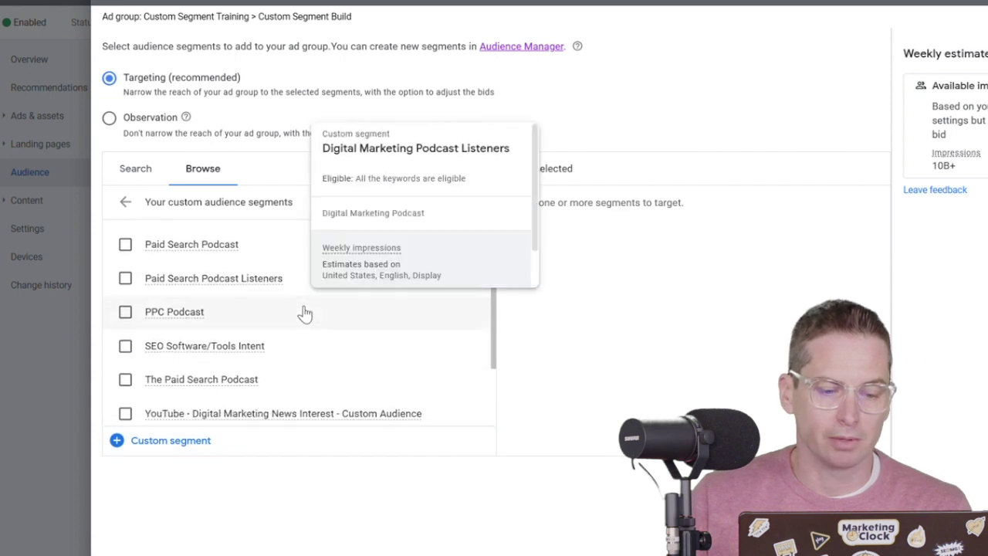
pyautogui.click(124, 346)
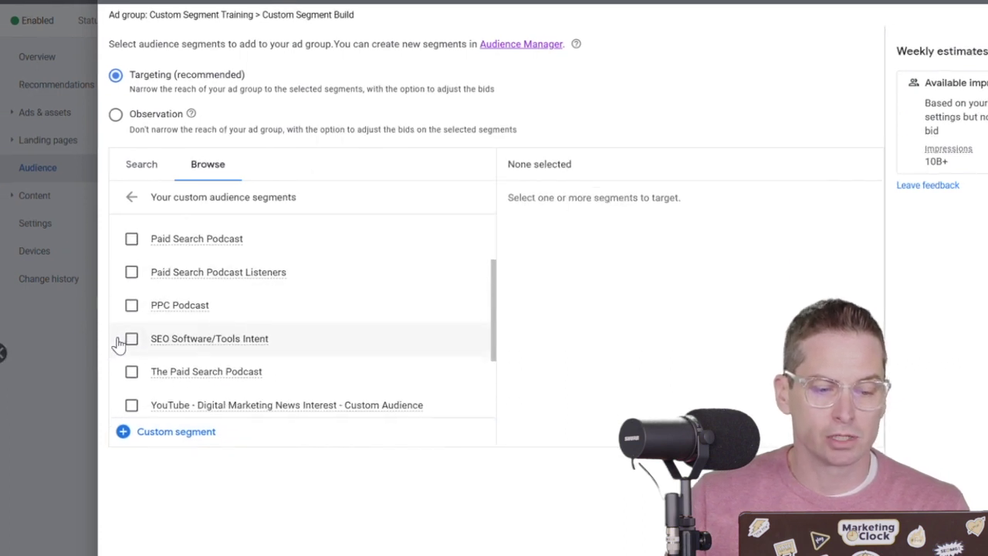